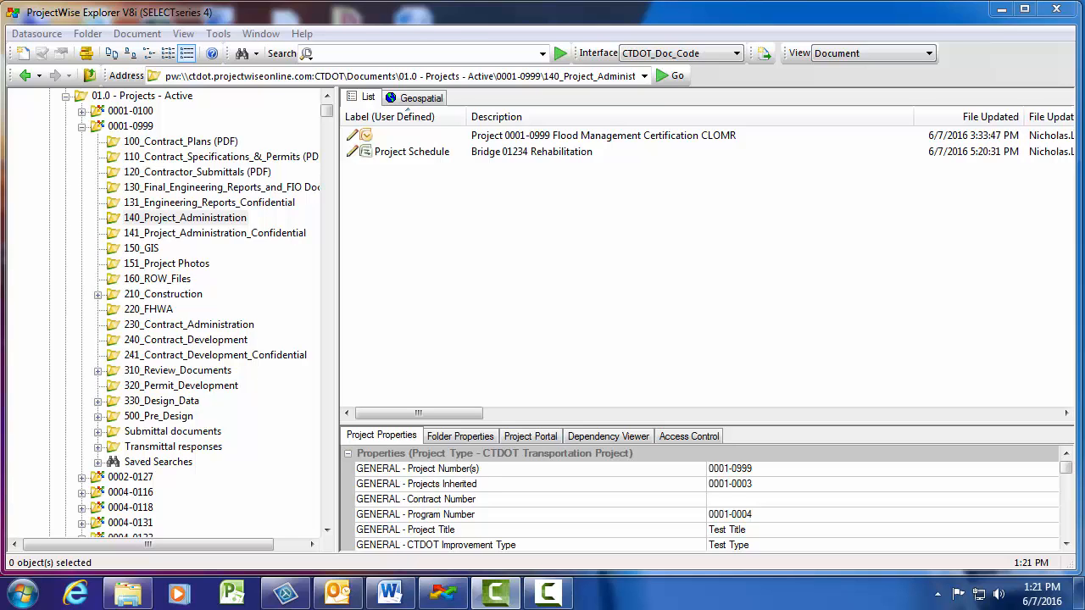
Step: Close ProjectWise Explorer and open the projectwise folder on the Data (D:) drive in Windows Explorer
left_click(1052, 12)
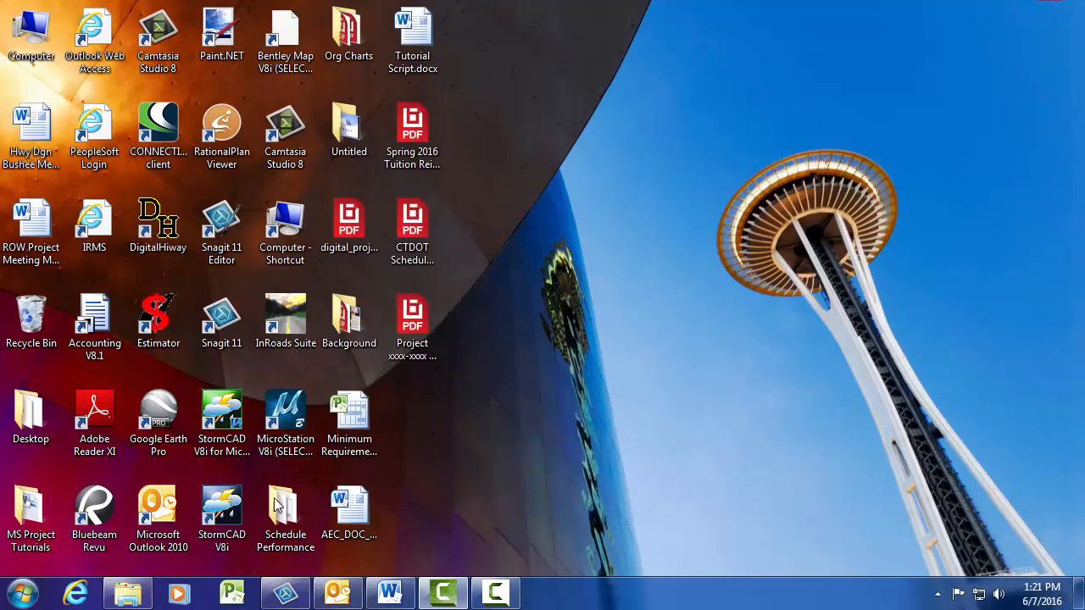
left_click(23, 594)
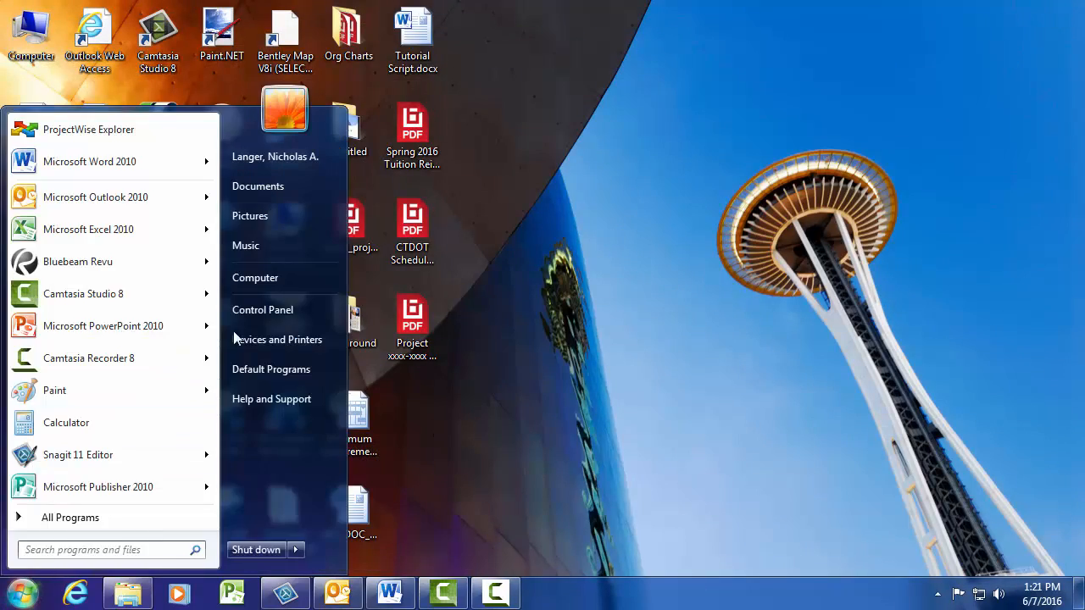
left_click(255, 277)
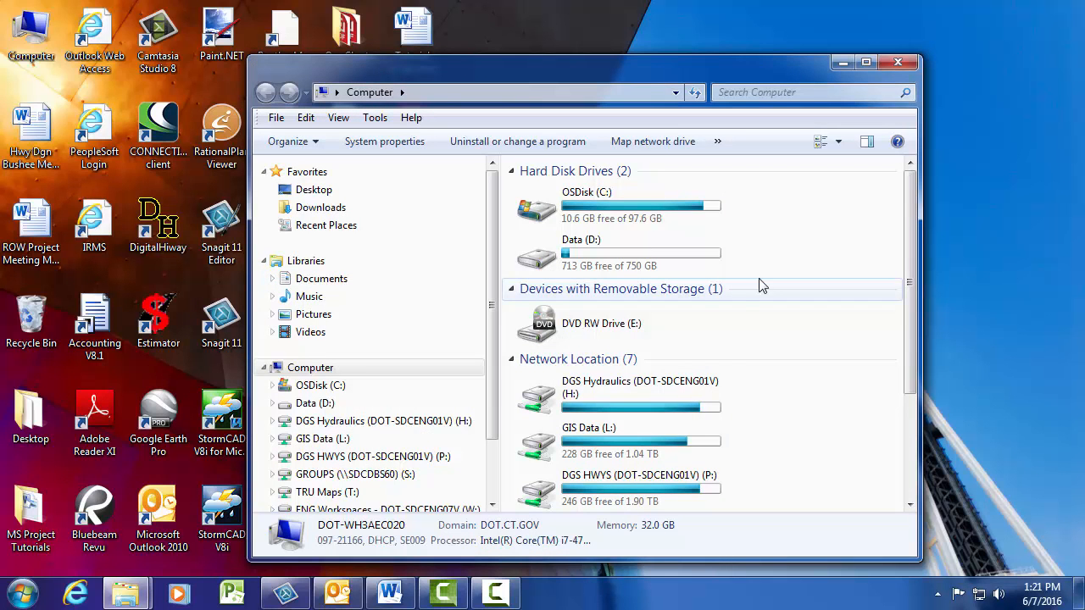
left_click(326, 404)
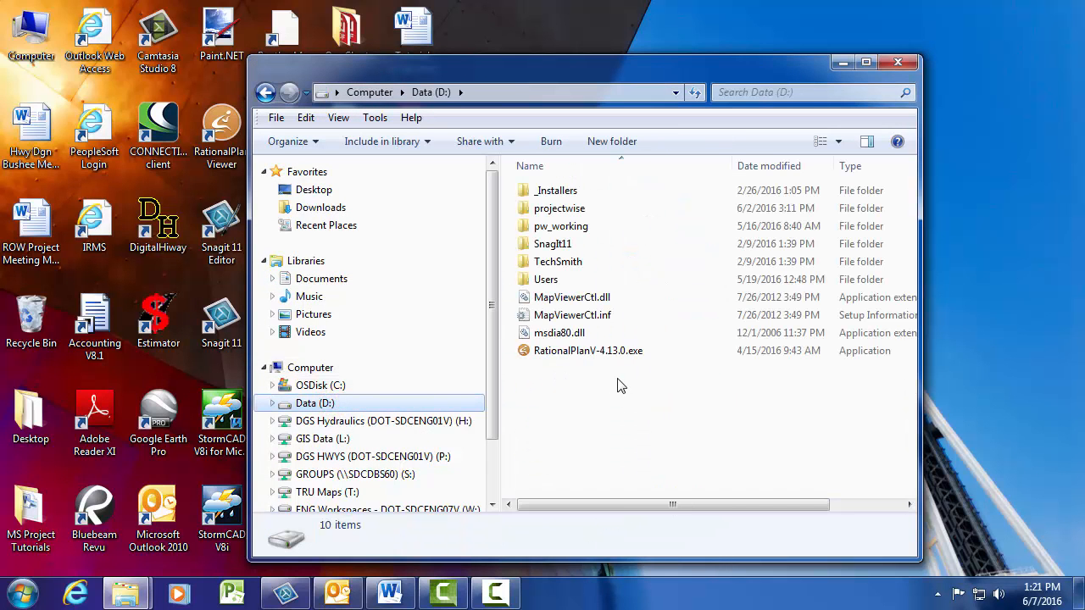
double_click(585, 210)
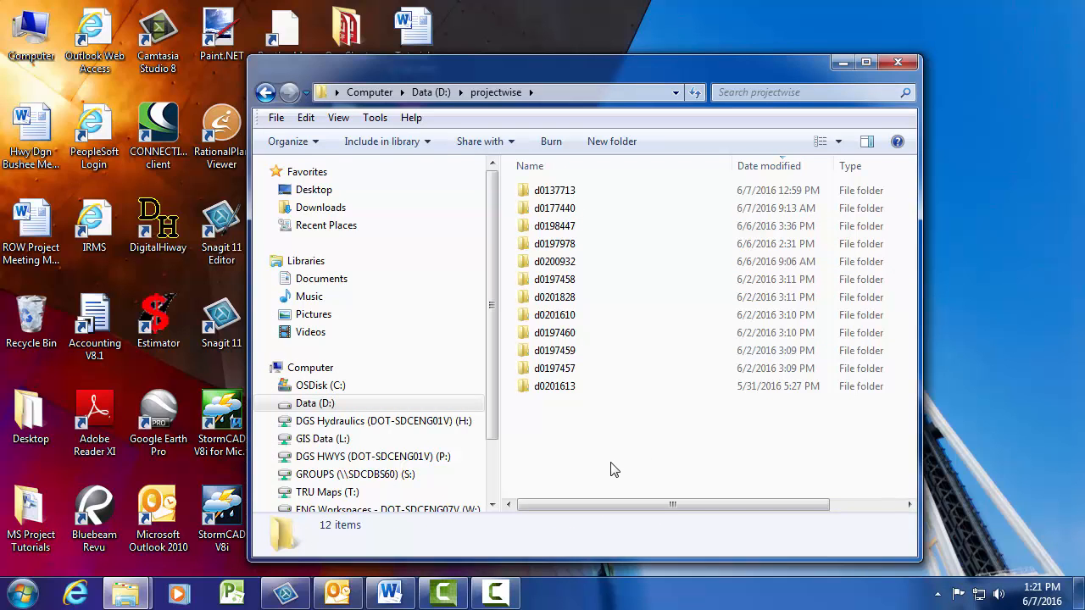
Step: Delete all the folders inside the local projectwise folder, sending them to the Recycle Bin
key("ctrl+a")
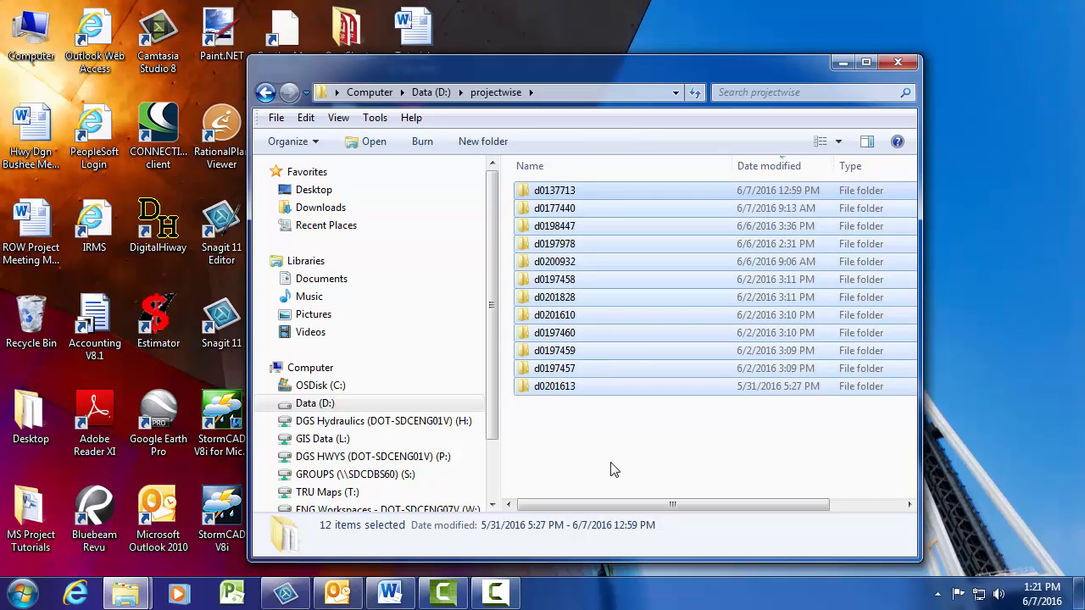
key("Delete")
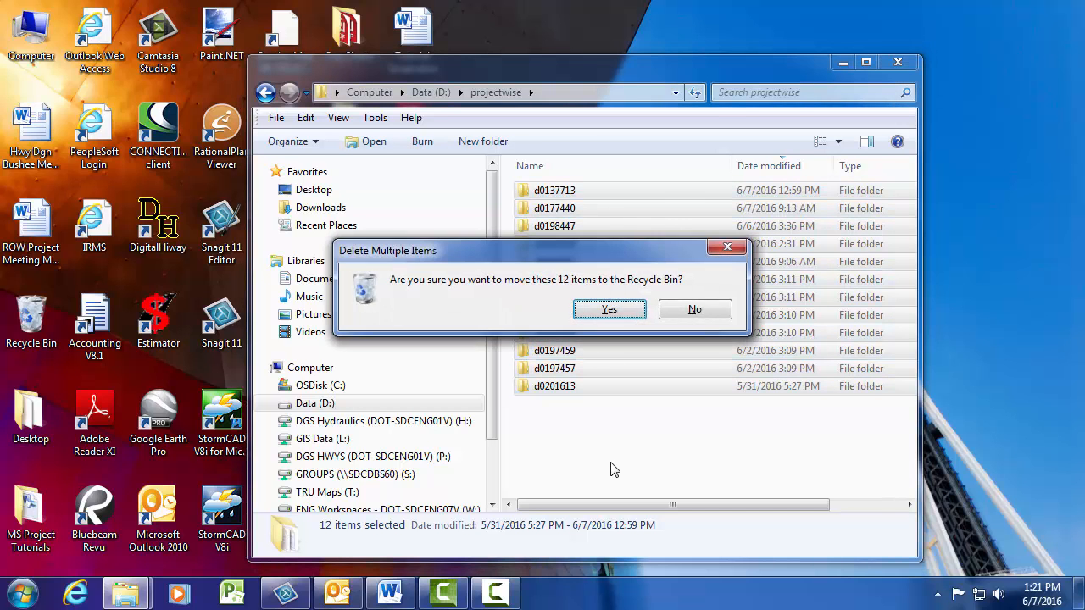
key("Return")
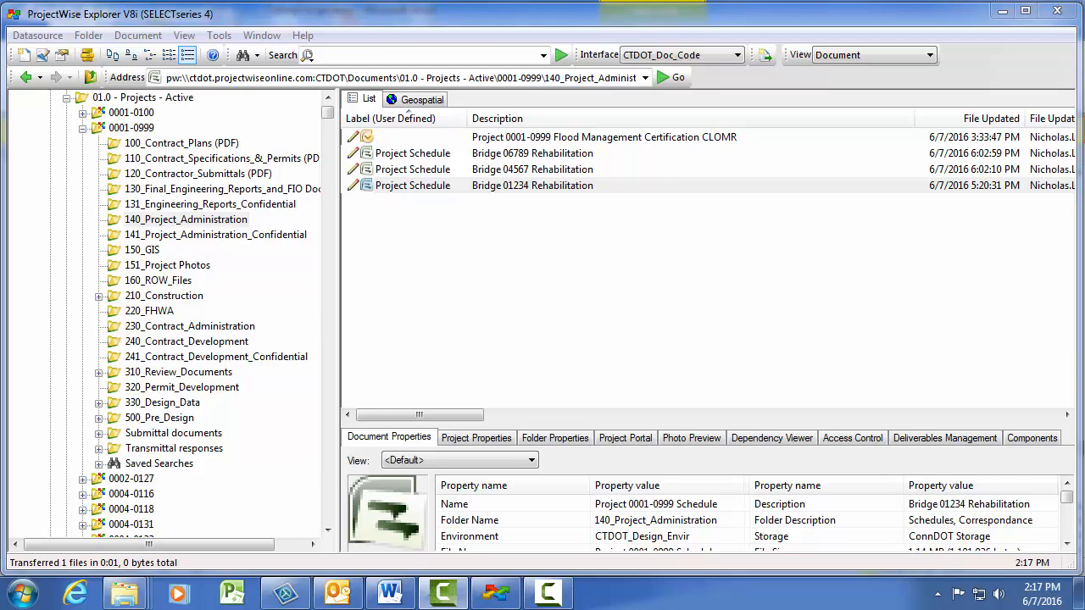
Step: In ProjectWise Explorer, start exporting the Bridge 01234 Rehabilitation schedule with the Export option that locks the file for re-import
right_click(500, 192)
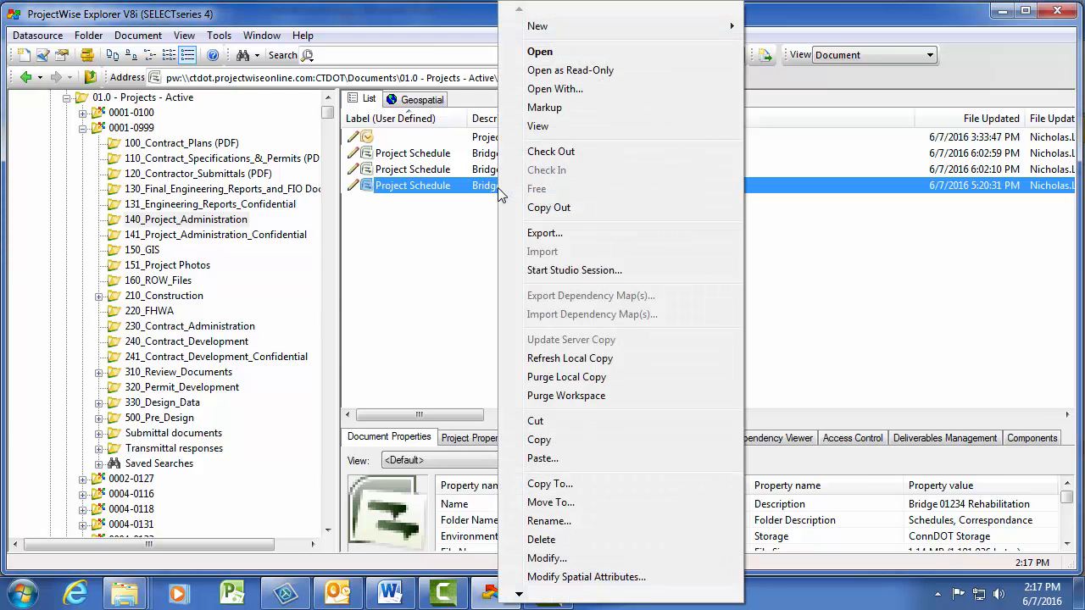
left_click(544, 232)
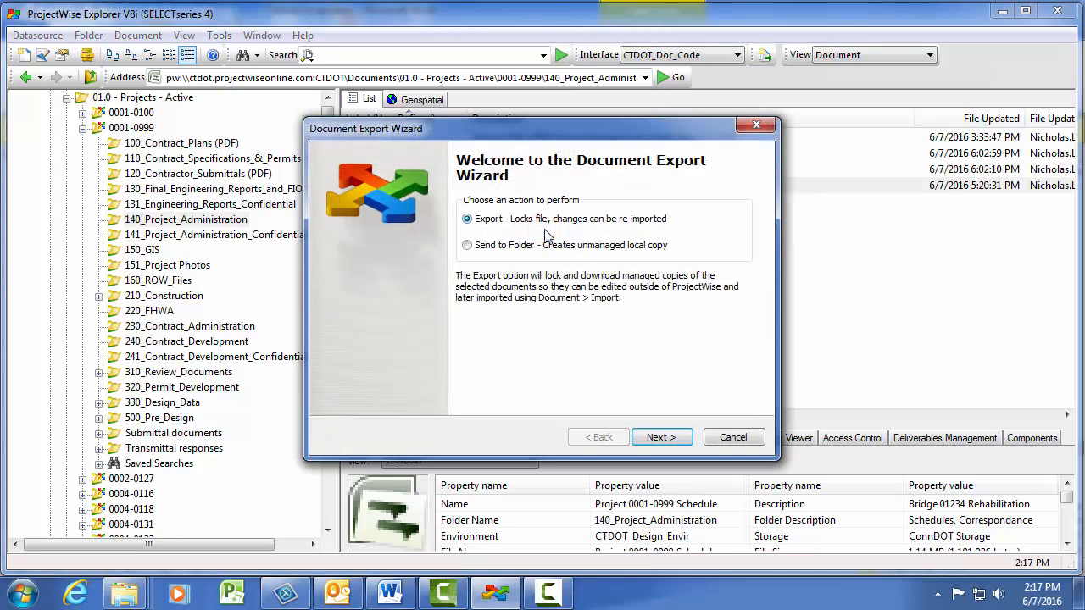
left_click(467, 219)
left_click(675, 438)
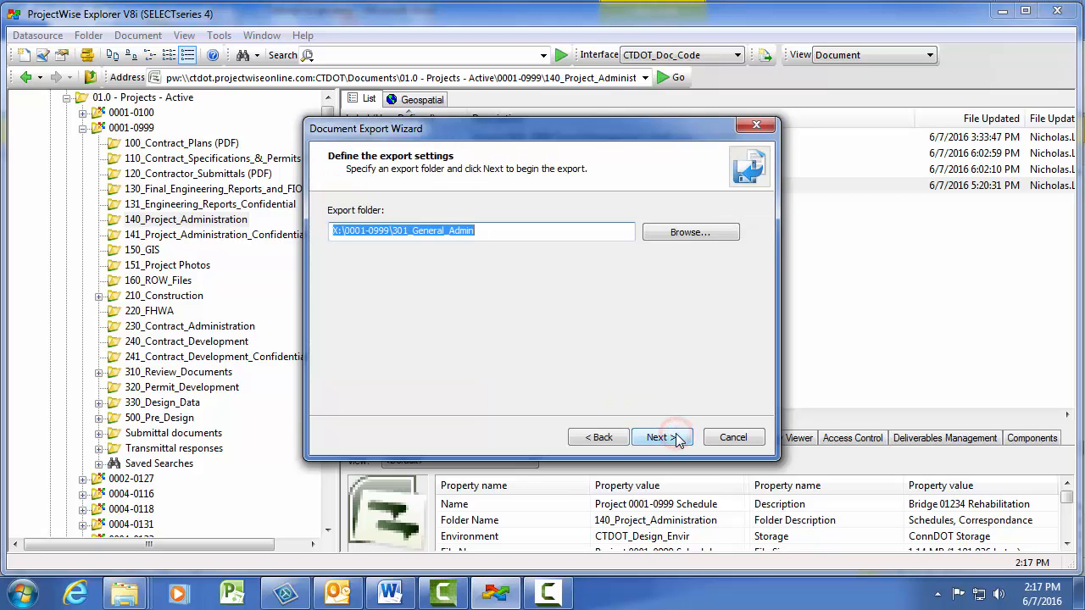
Step: Choose X:\0001-0999\301_General_Admin as the export folder and complete the schedule's export
left_click(686, 235)
left_click_drag(686, 276, 687, 327)
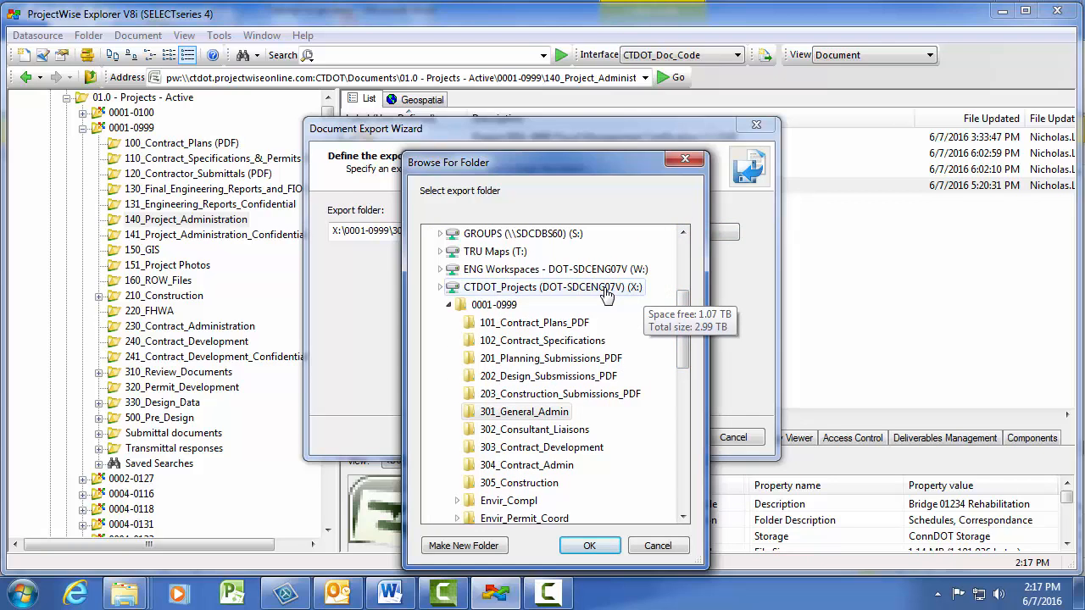
left_click(549, 416)
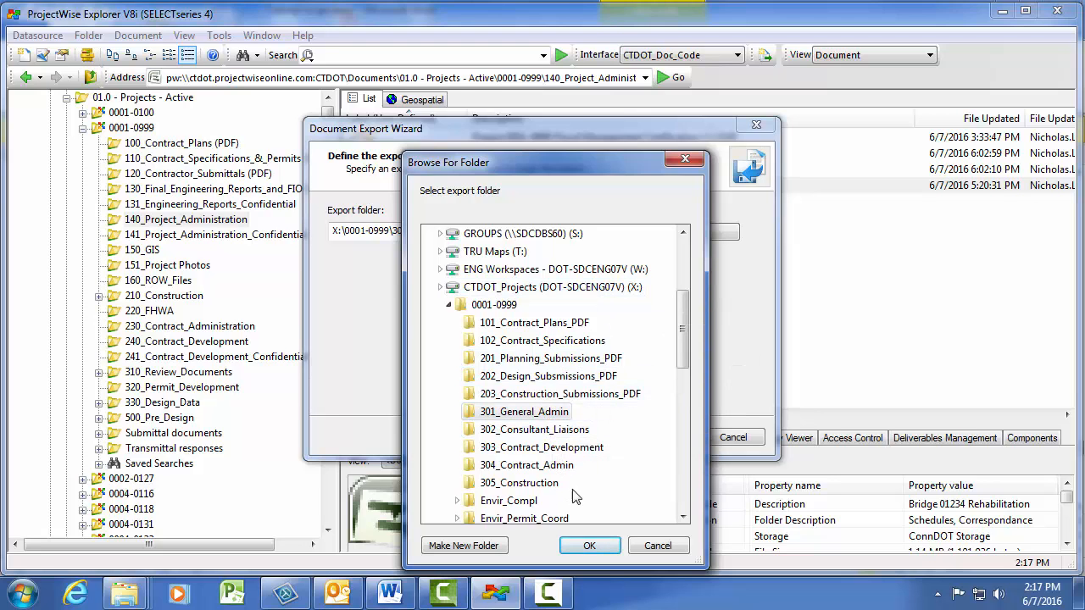
left_click(591, 547)
left_click(657, 437)
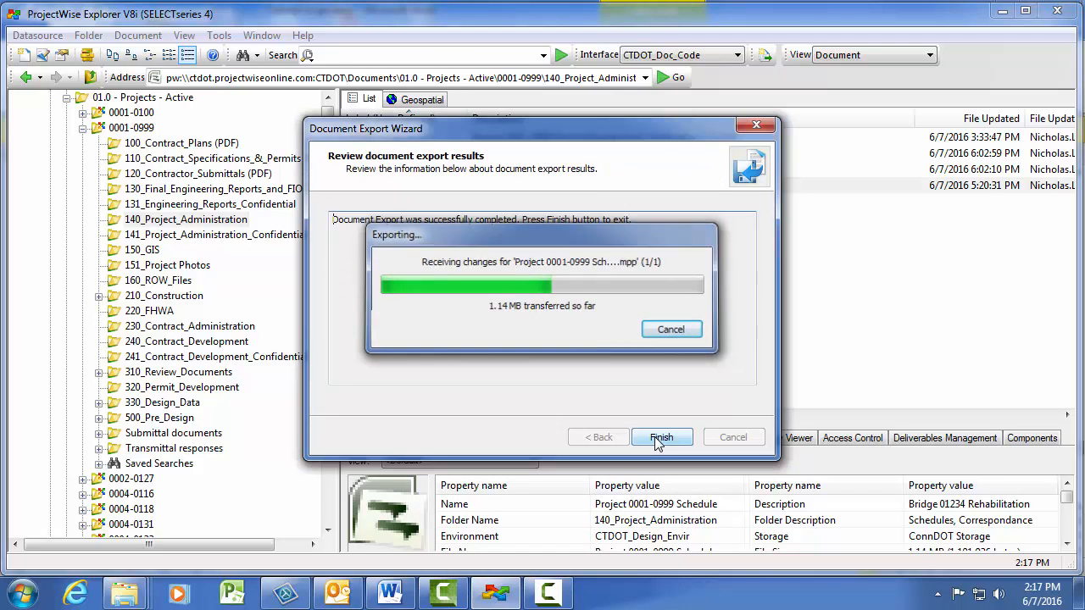
left_click(657, 440)
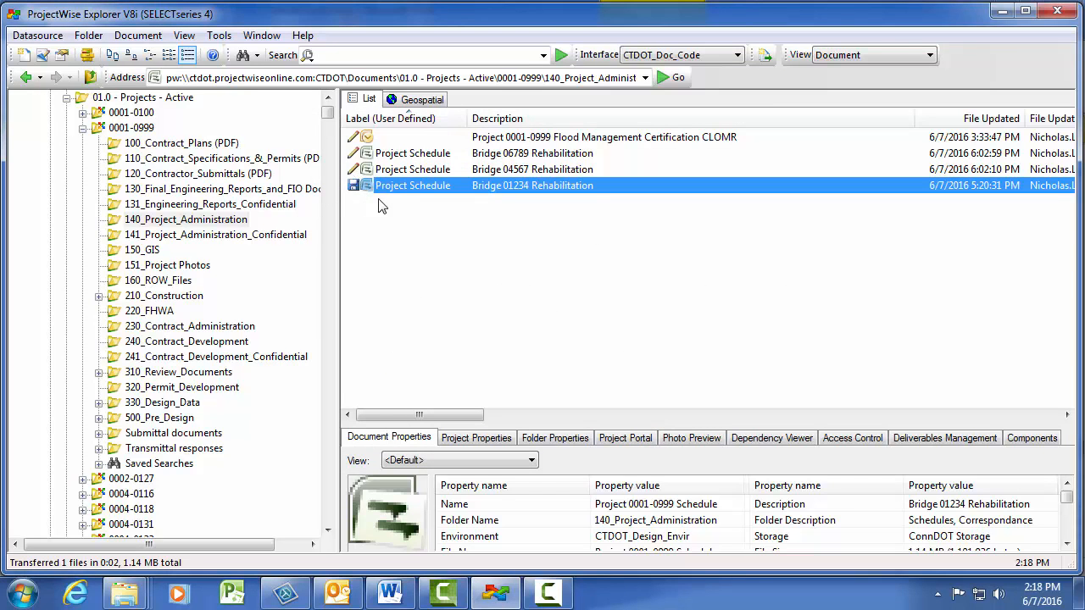
double_click(423, 187)
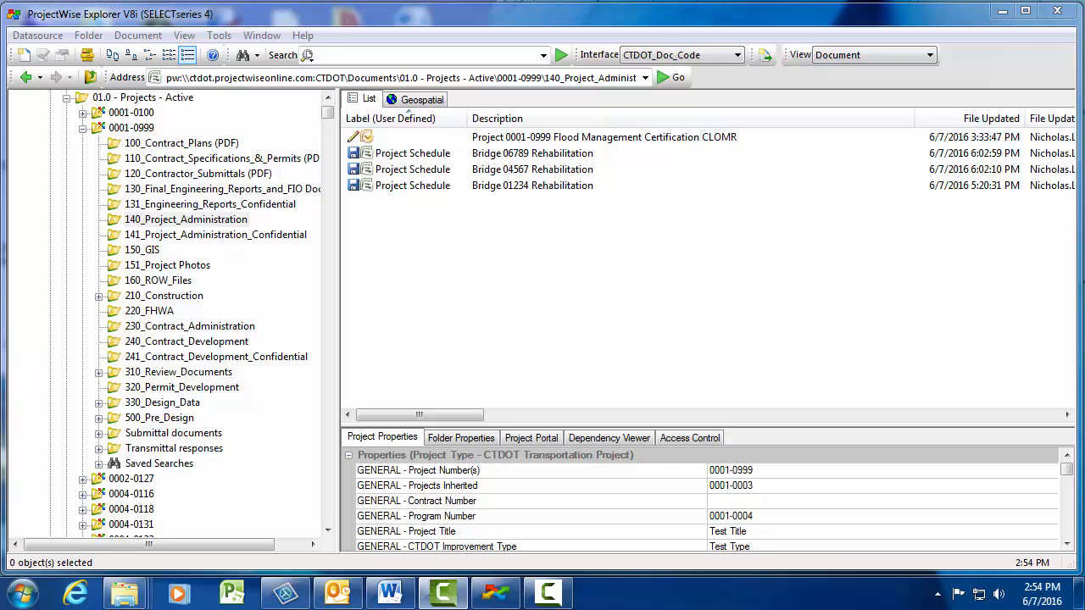
Step: Minimize ProjectWise Explorer and create a Microsoft Project document named Master Schedule.mpp on the desktop
left_click(1002, 11)
right_click(608, 253)
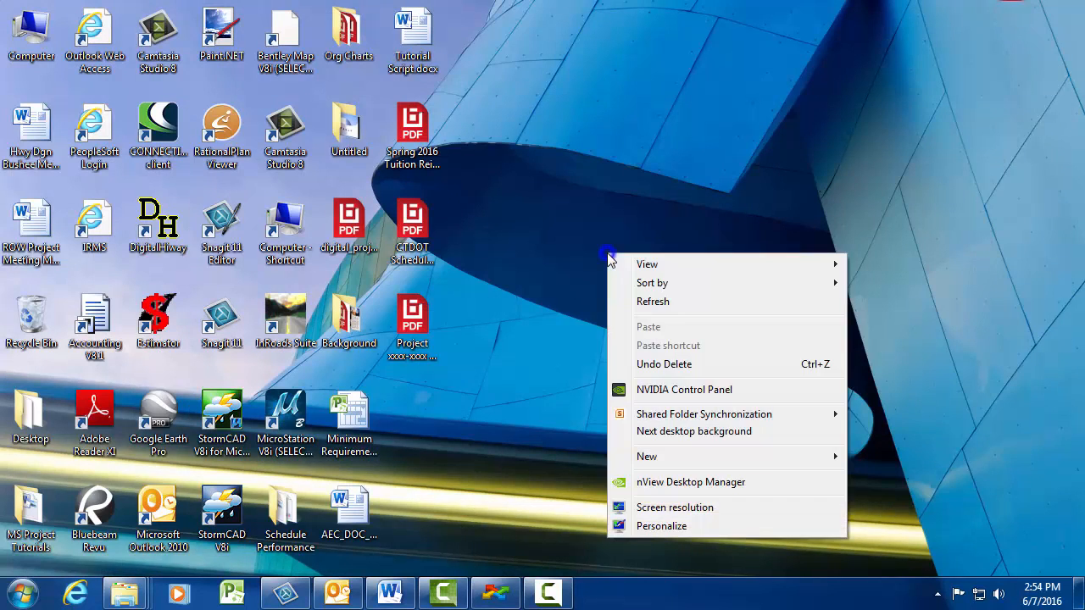
left_click(670, 458)
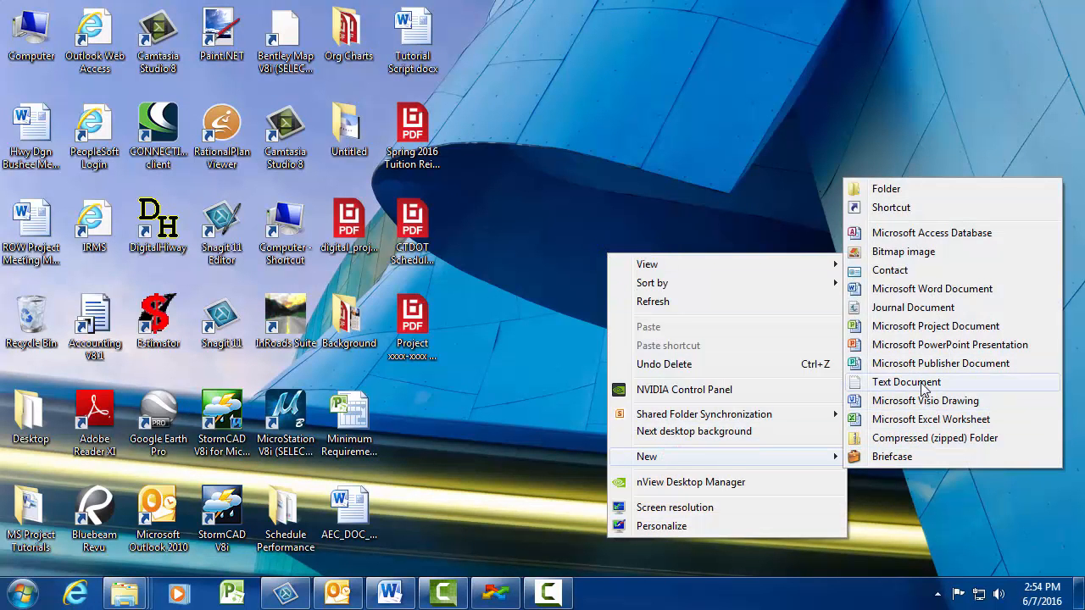
left_click(905, 326)
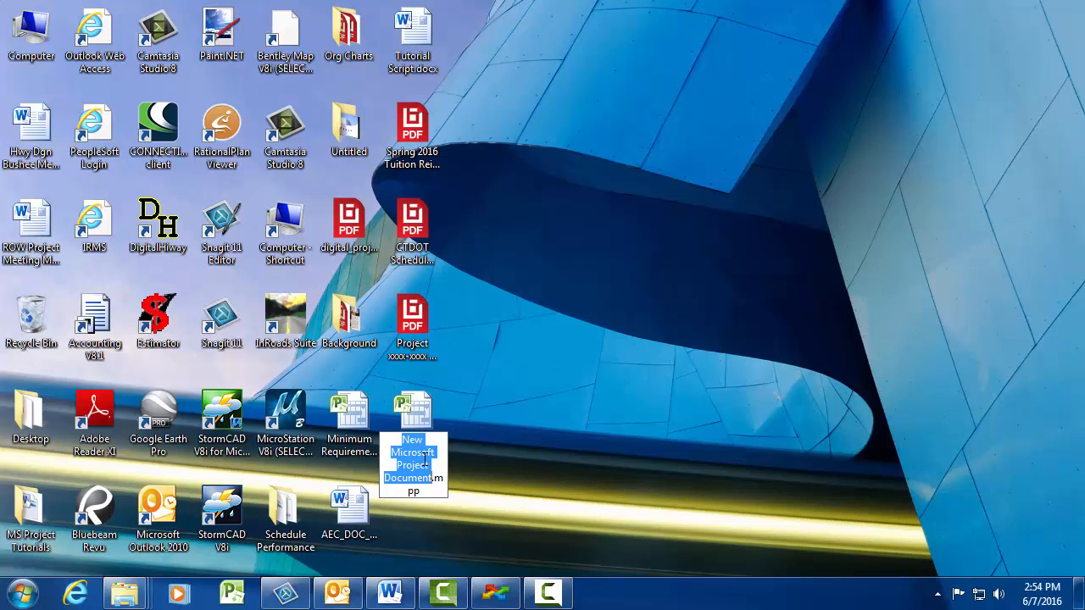
type("Master")
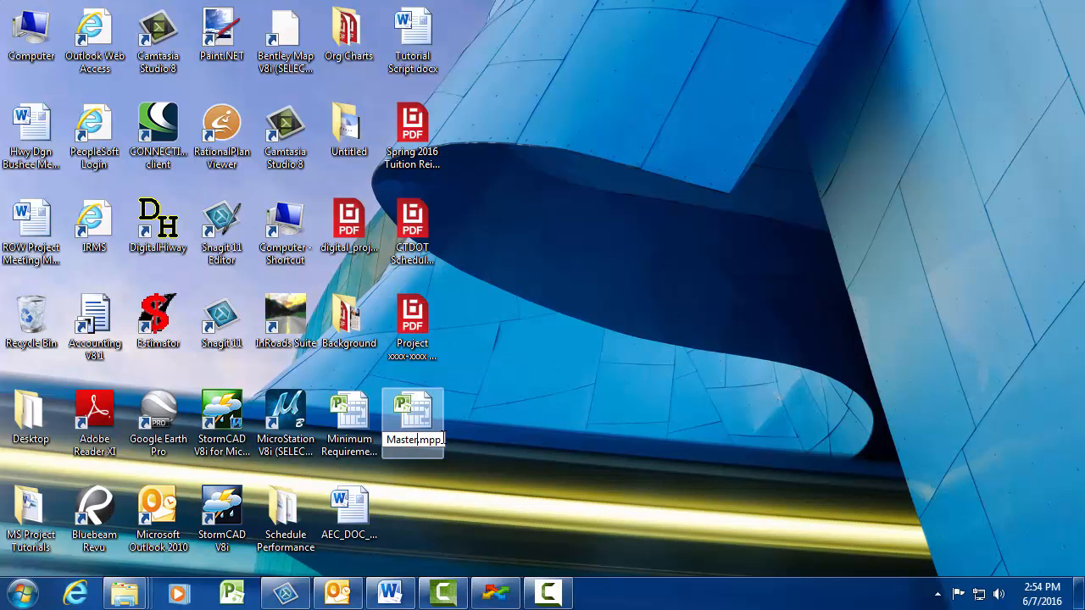
type(" Schedule")
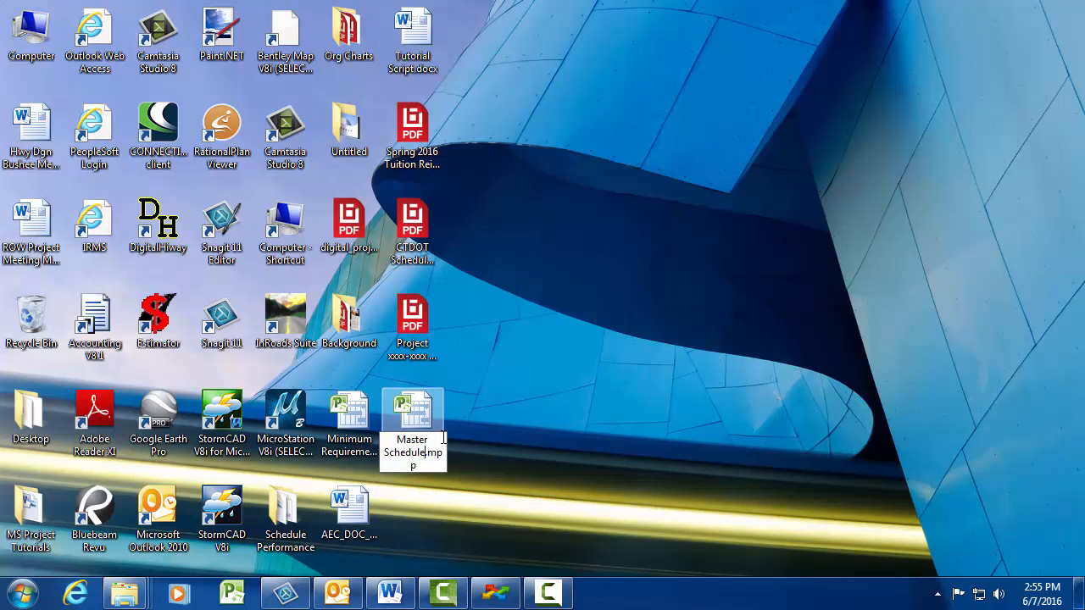
key("Return")
Step: Open Master Schedule.mpp in Microsoft Project and set its properties: title Master Schedule, the author's name, and company CTDOT
double_click(411, 434)
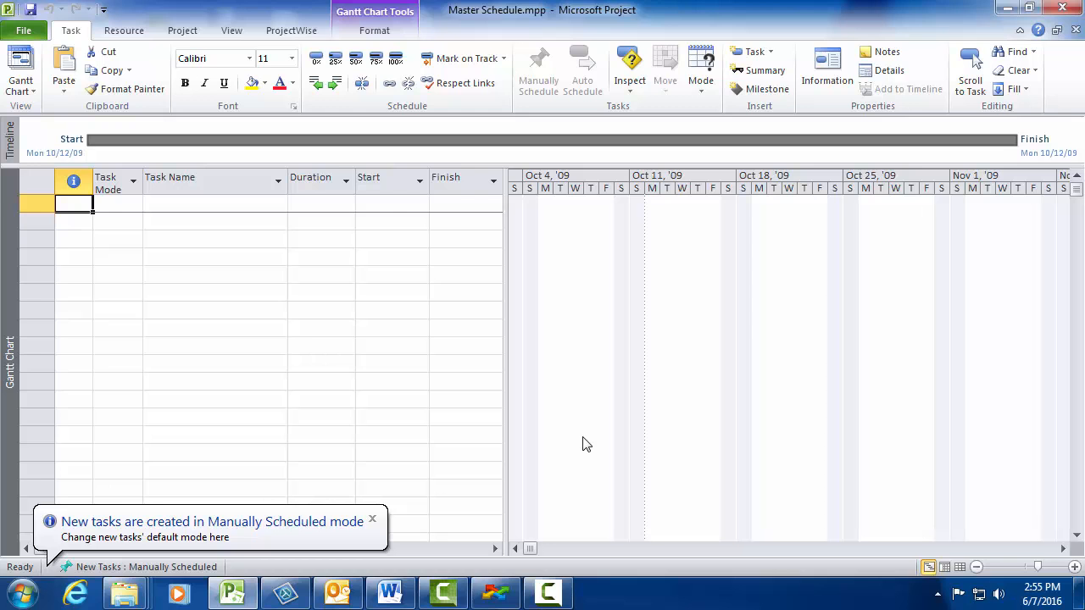
left_click(24, 30)
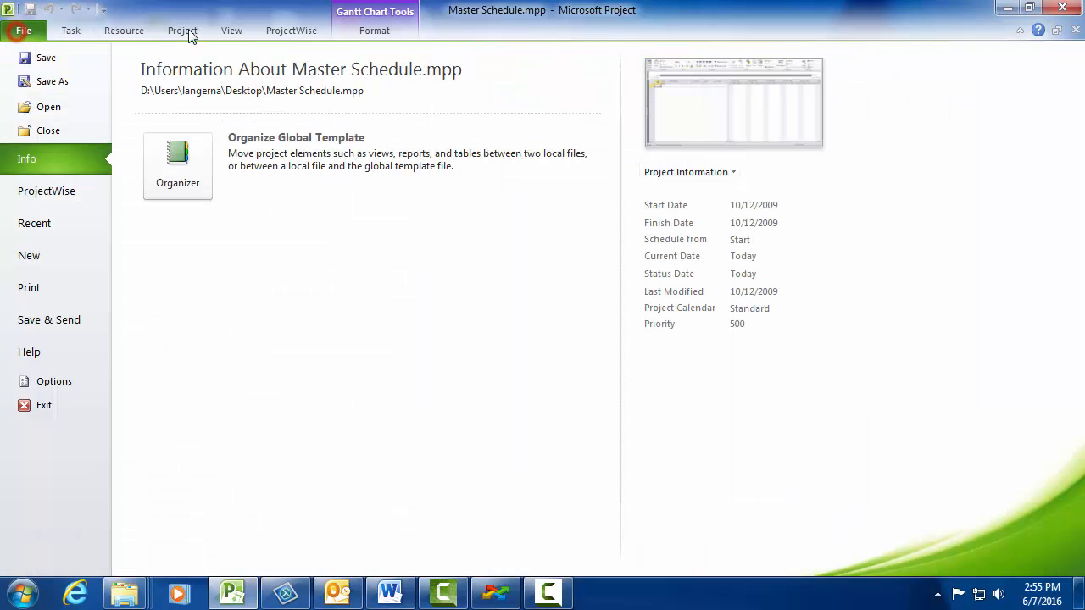
left_click(661, 171)
left_click(674, 199)
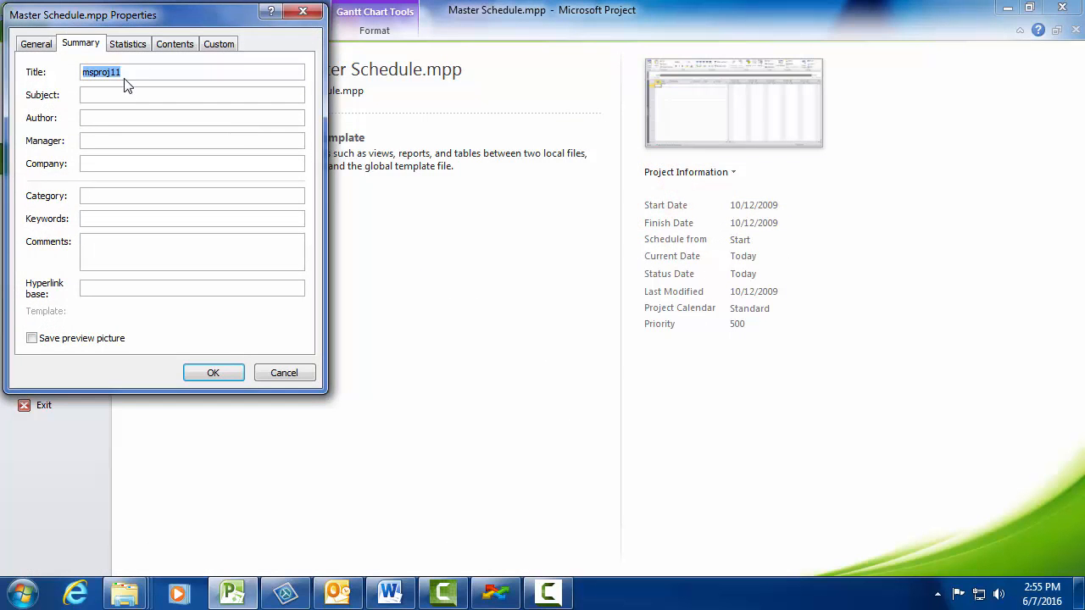
type("Master Sc")
type("hedule")
type("Nick Langer")
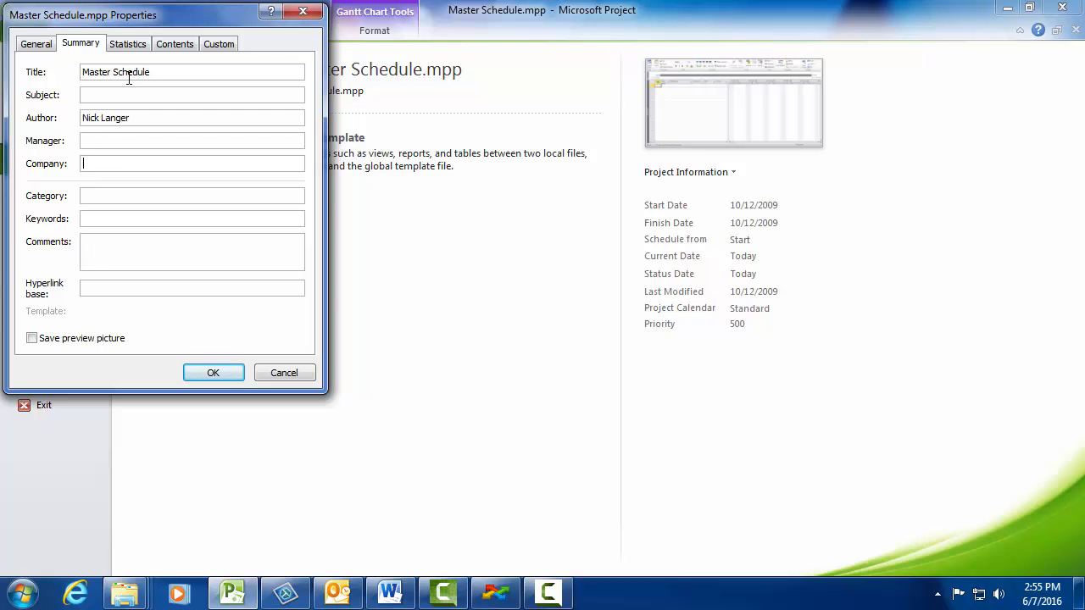
type("CTDOT")
left_click(222, 370)
left_click(70, 32)
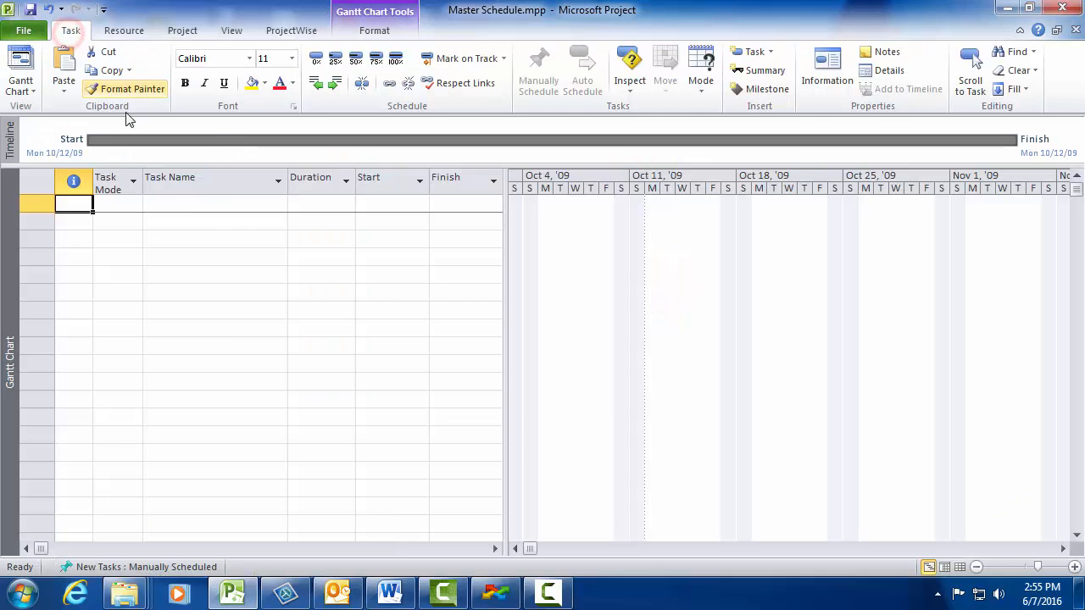
Step: Insert Project 0001-0999 Schedule.mpp from X:\0001-0999\301_General_Admin as a linked subproject in the first row
left_click(184, 29)
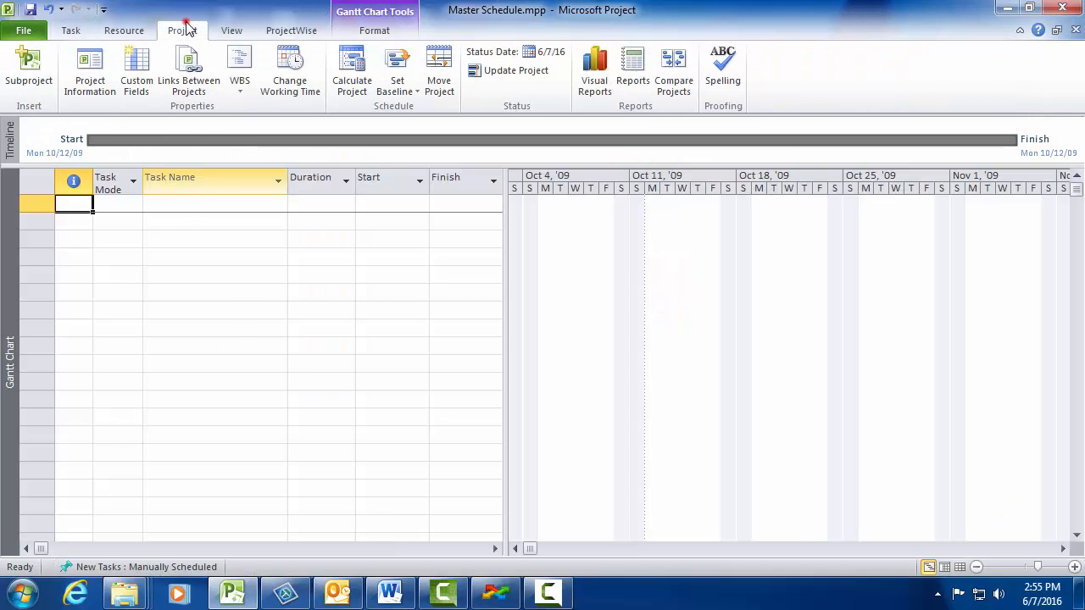
left_click(29, 71)
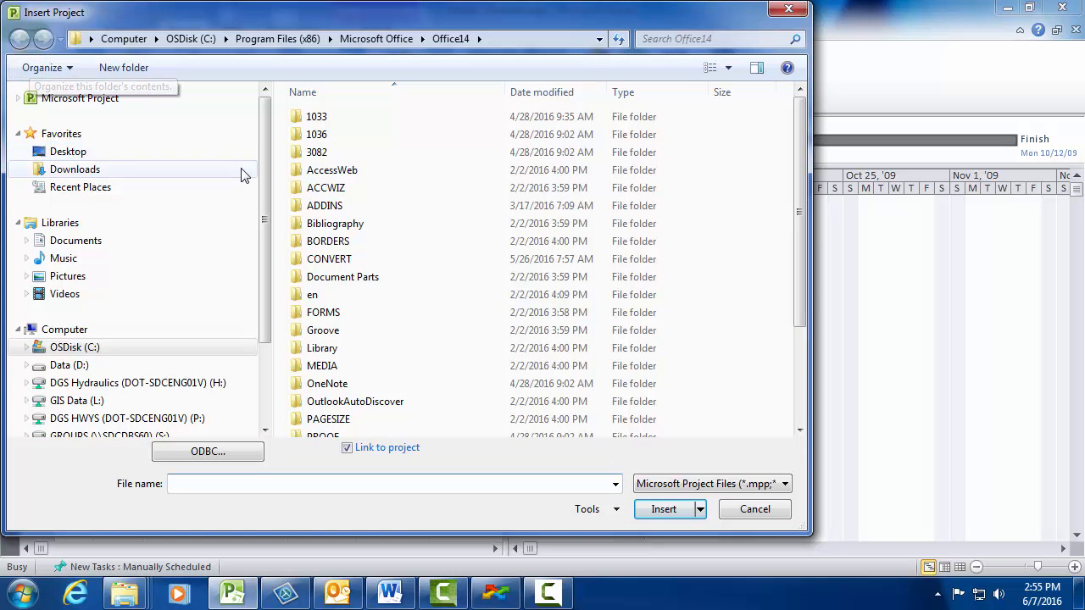
left_click_drag(265, 188, 262, 272)
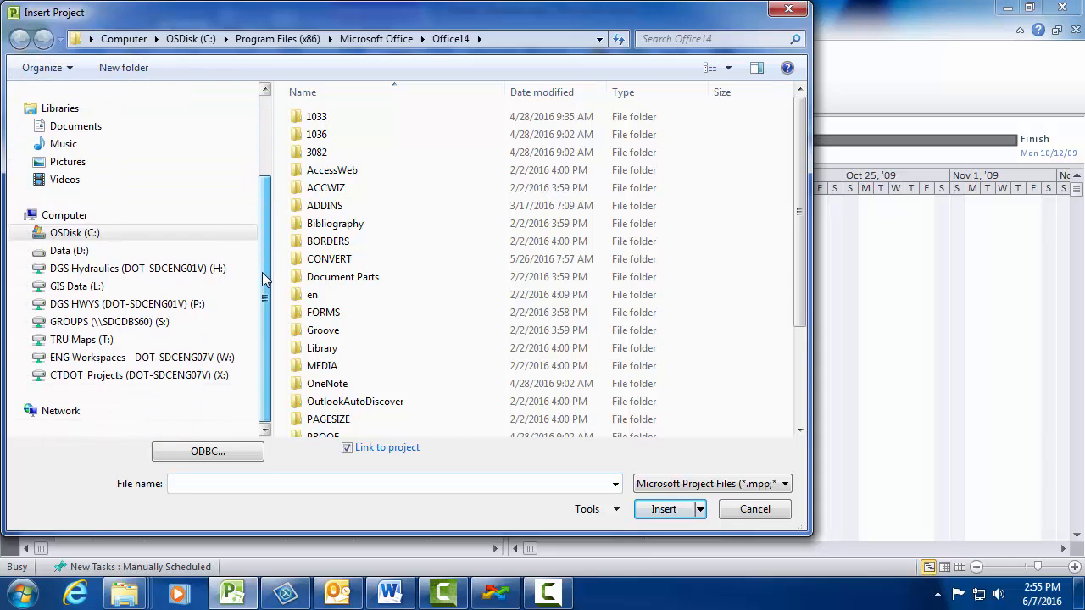
left_click(217, 375)
double_click(327, 223)
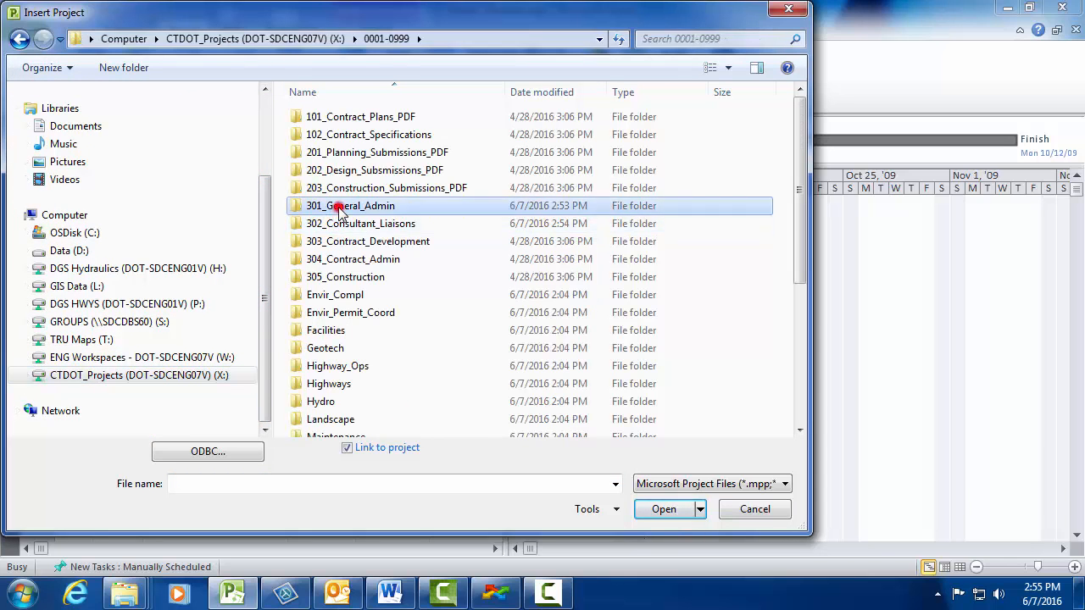
double_click(339, 206)
left_click(342, 117)
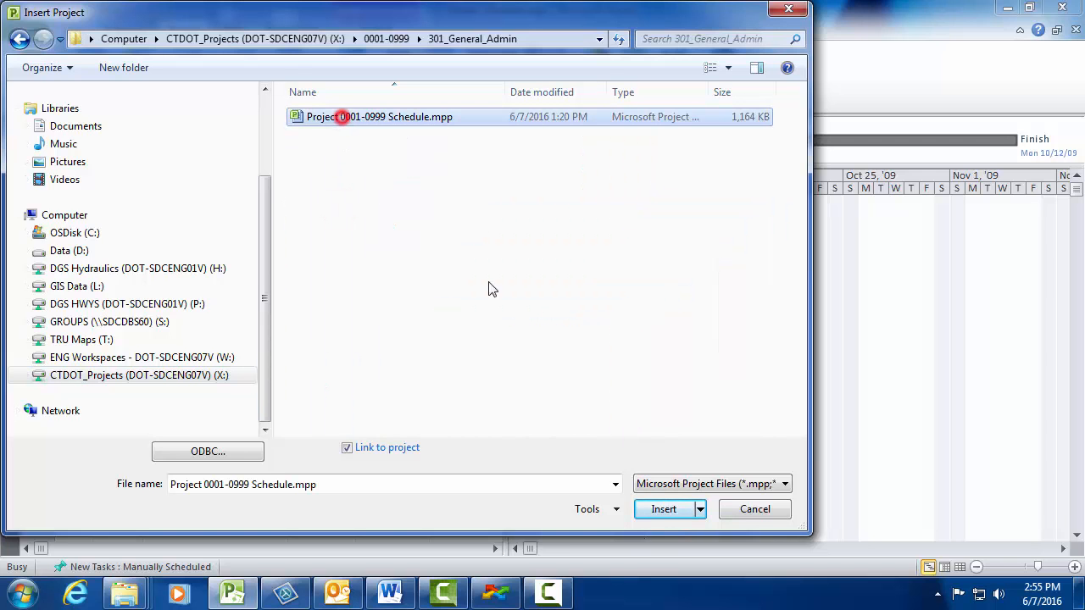
left_click(662, 509)
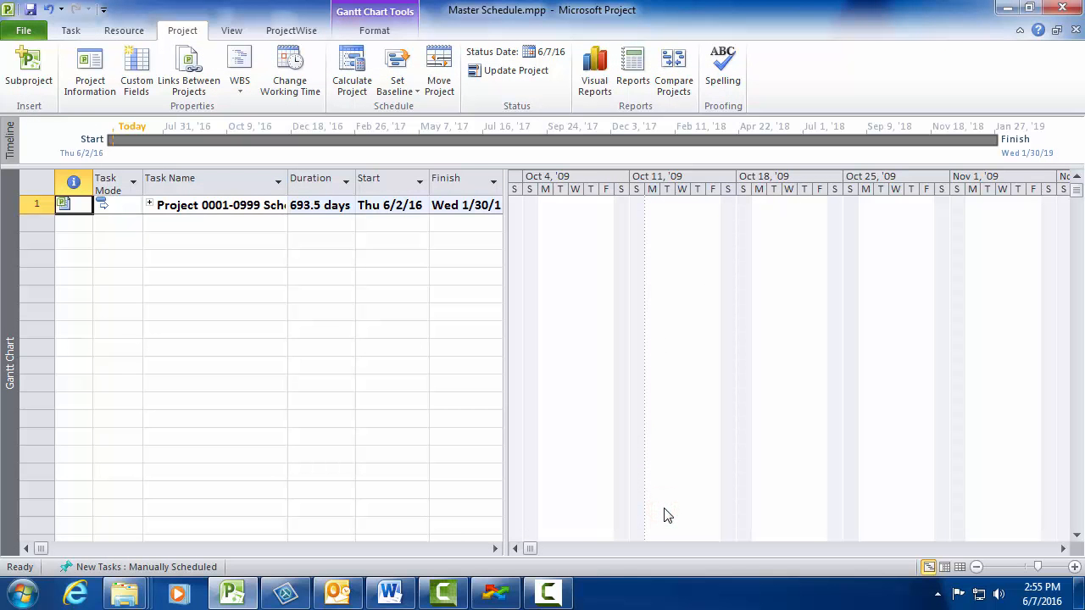
Step: Expand the inserted subproject's tasks and widen the task table to include the Predecessors column
left_click(150, 203)
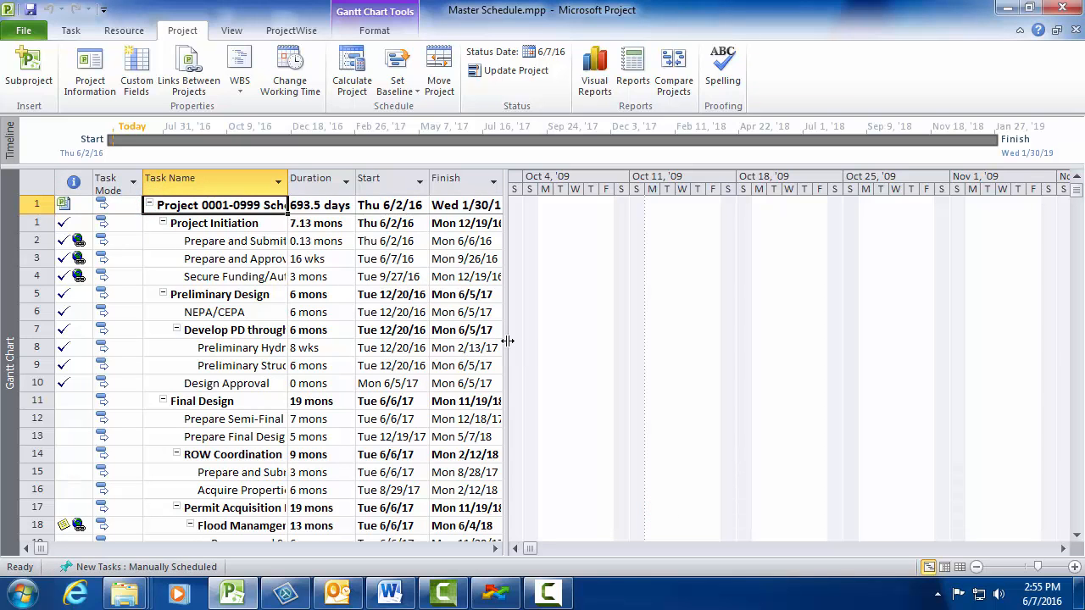
left_click_drag(507, 341, 580, 340)
scroll(467, 311, "down", 1)
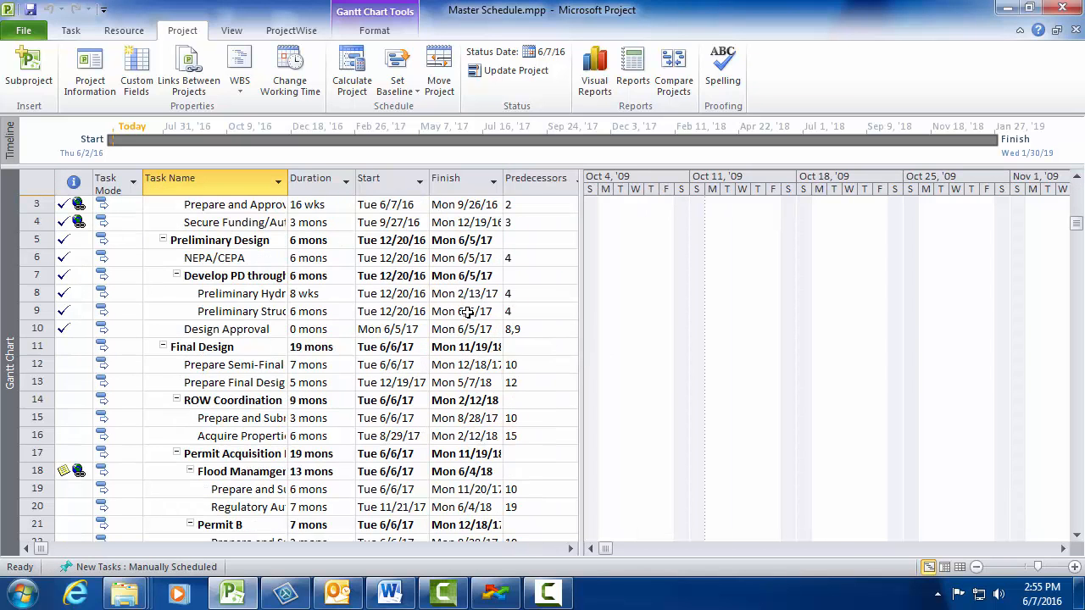
scroll(467, 312, "up", 1)
Step: Zoom the Gantt chart to show the entire project and collapse the Project 0001-0999 Schedule subproject
left_click(232, 30)
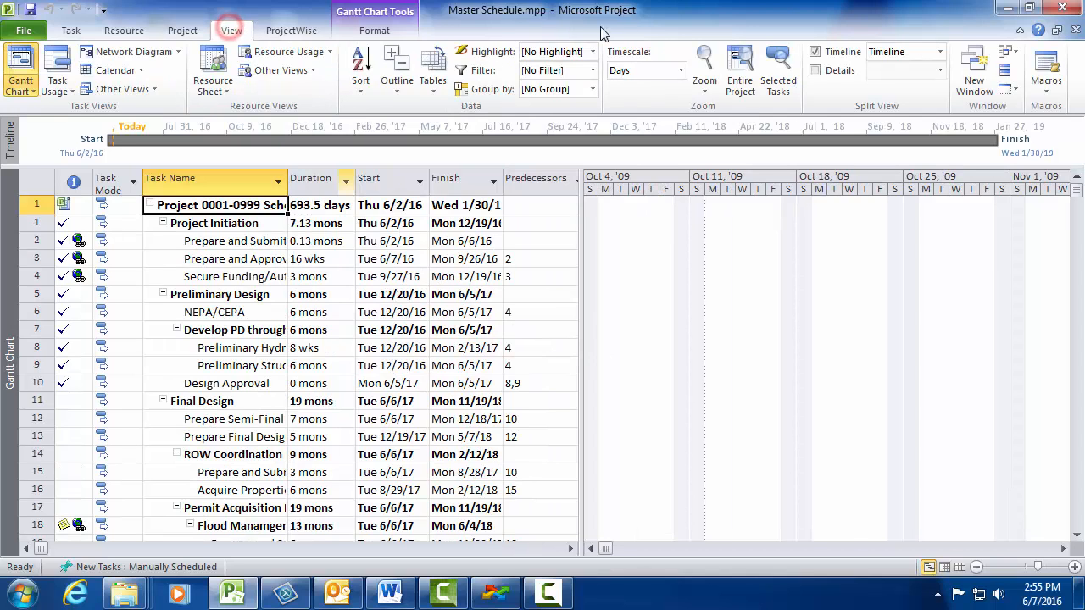
left_click(739, 76)
left_click(609, 297)
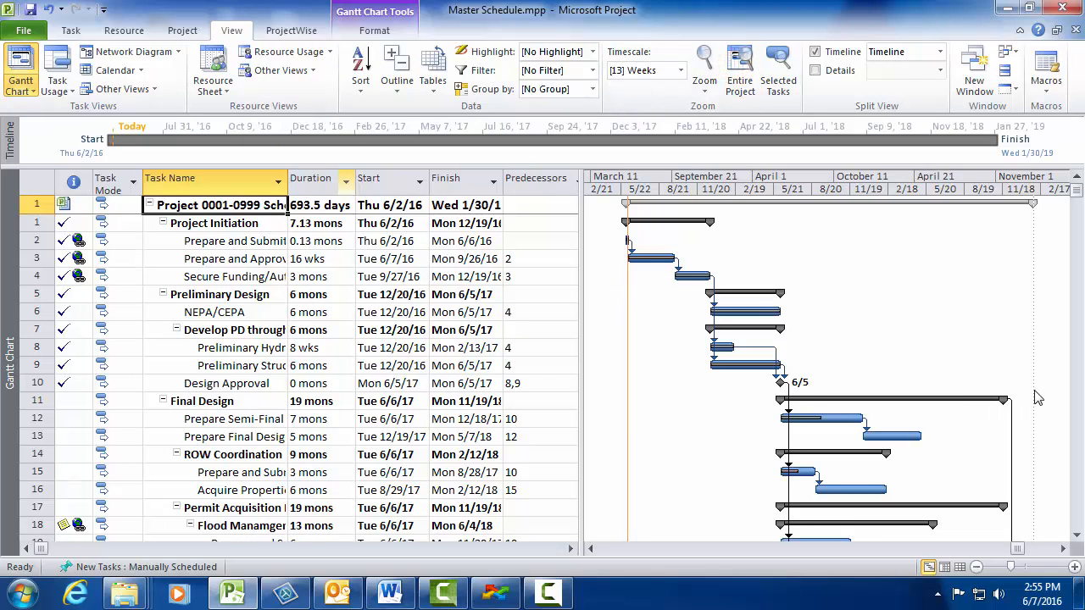
scroll(1039, 397, "down", 4)
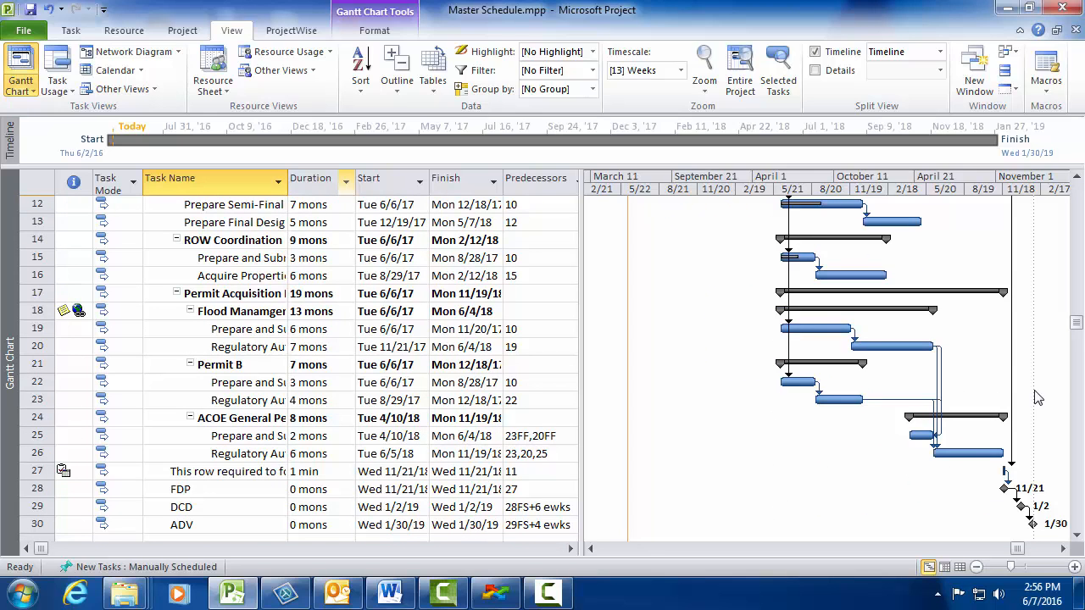
scroll(1039, 397, "up", 4)
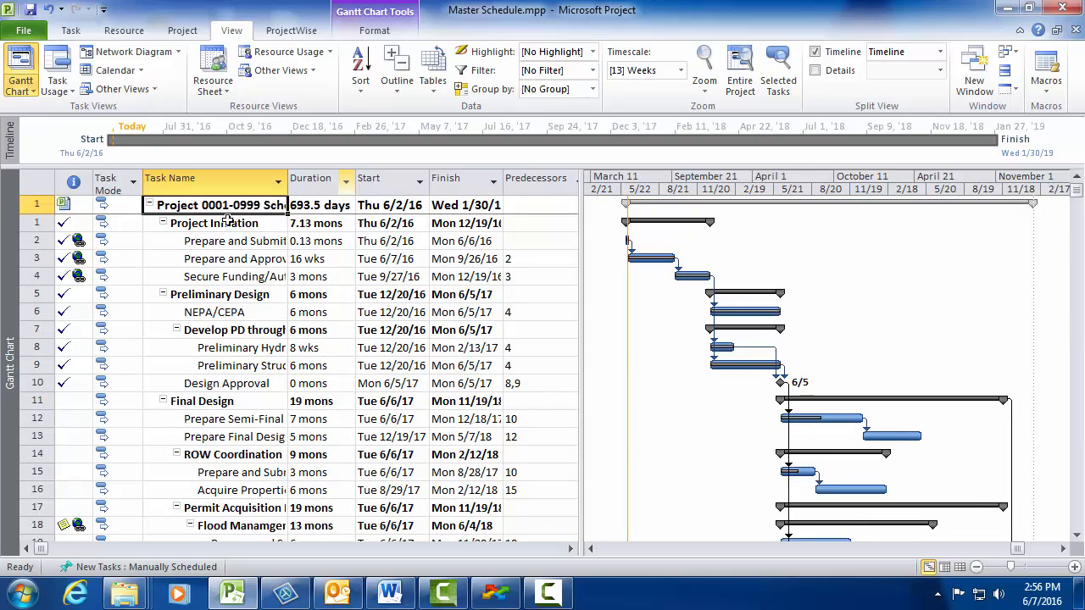
left_click(148, 205)
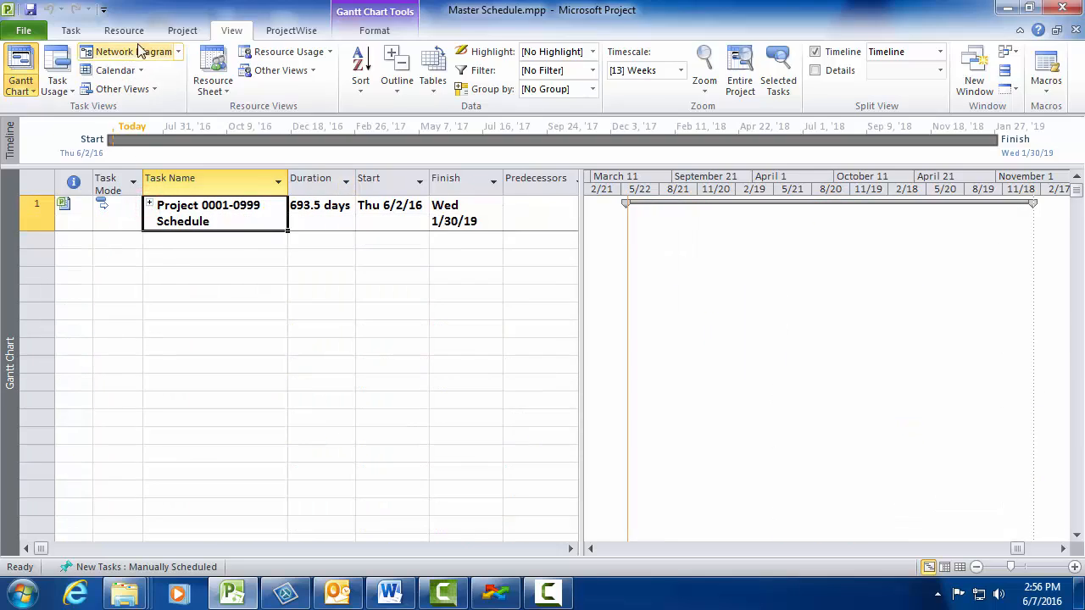
left_click(181, 30)
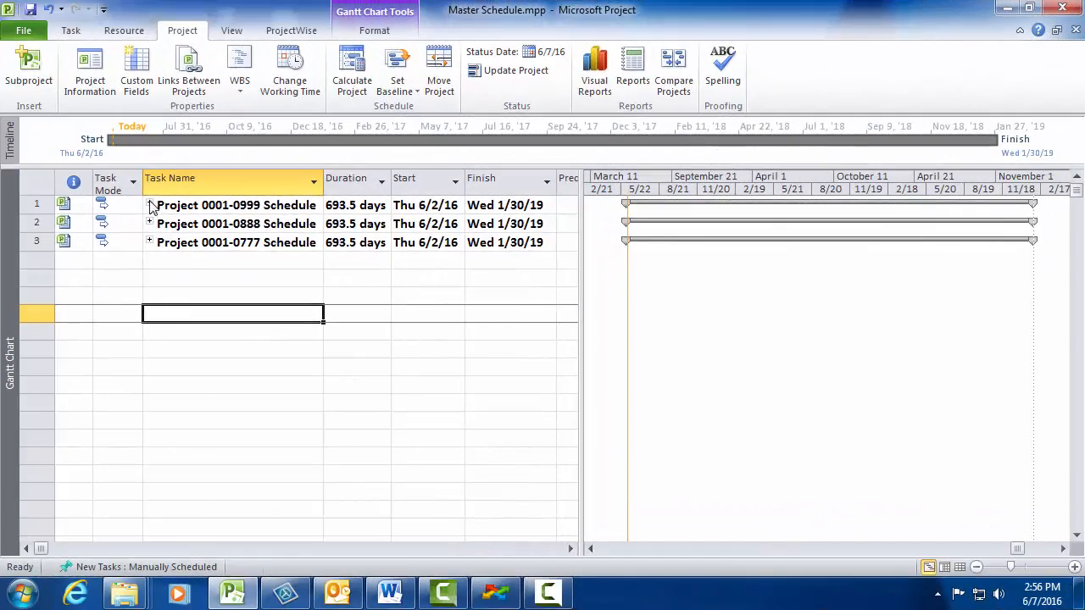
Step: Expand the Project 0001-0999, 0001-0888 and 0001-0777 Schedule subprojects and review their tasks and Gantt bars
left_click(147, 204)
scroll(145, 314, "down", 7)
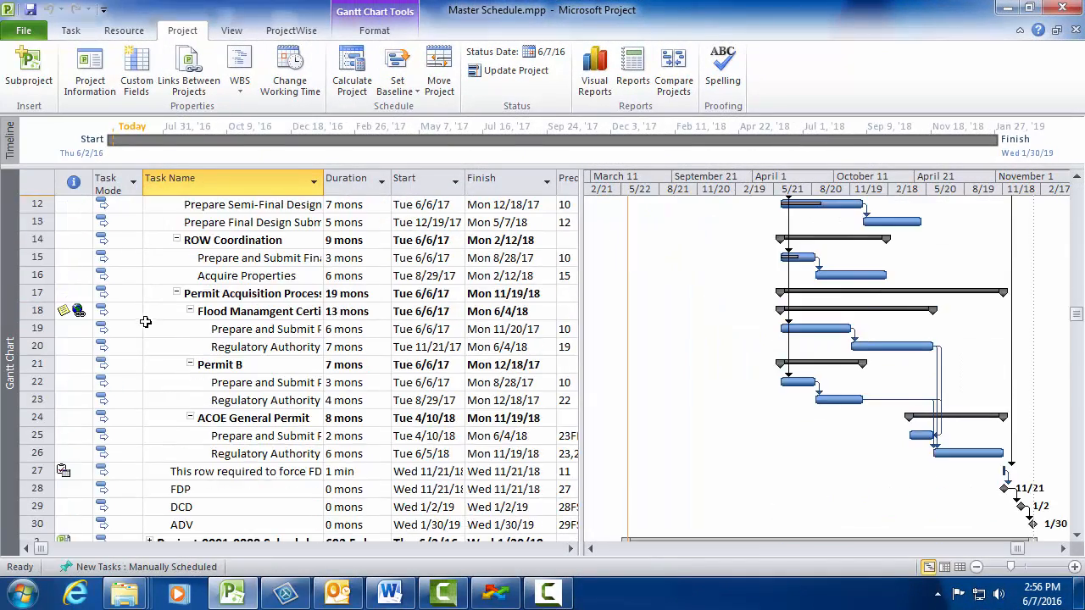
left_click(148, 379)
scroll(150, 368, "down", 10)
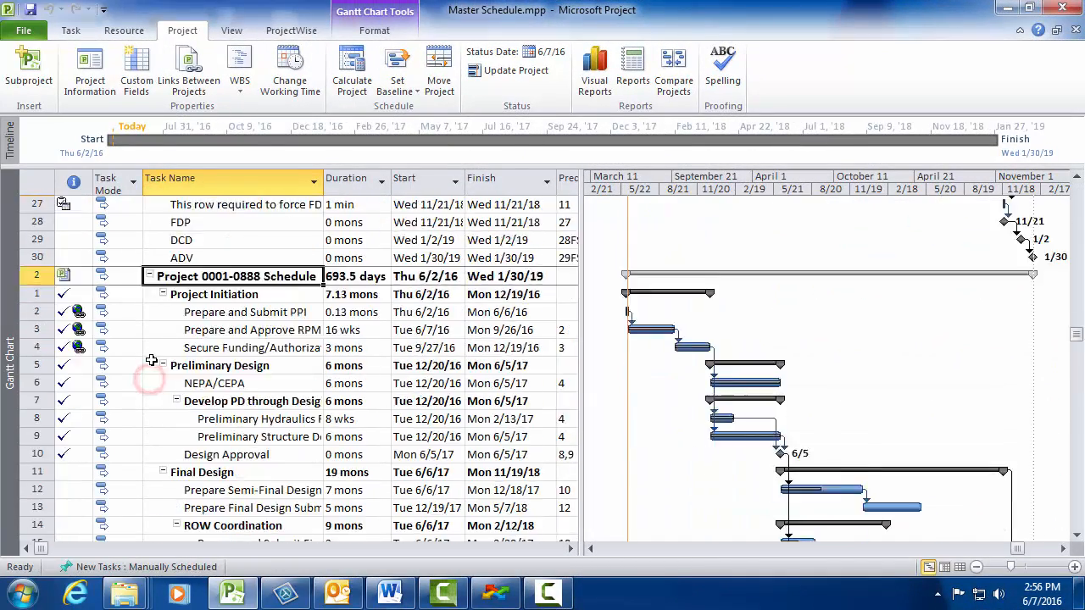
left_click(150, 401)
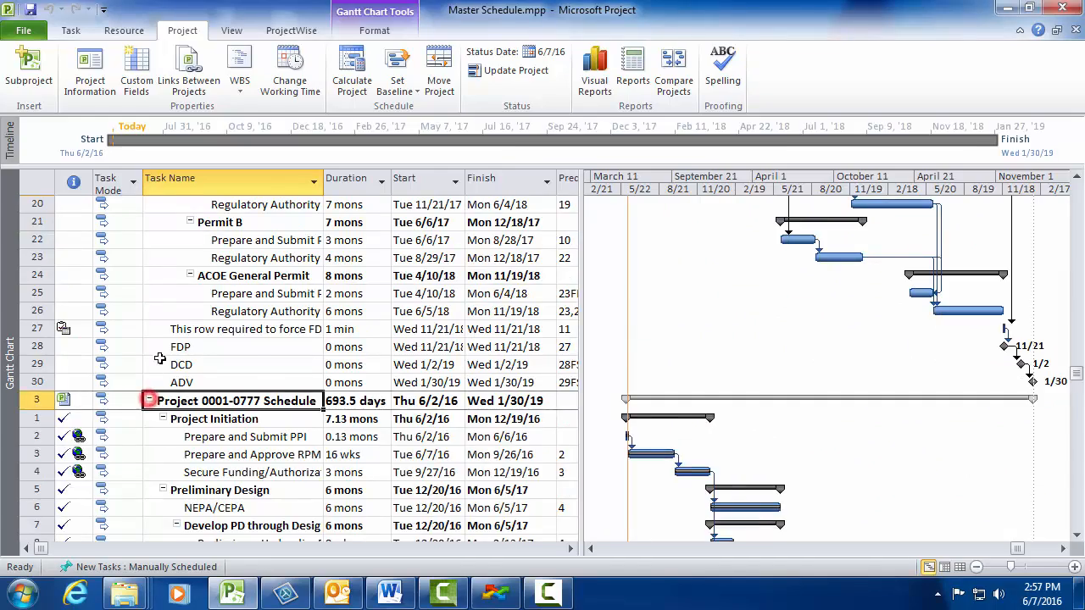
scroll(157, 358, "down", 7)
scroll(161, 358, "down", 1)
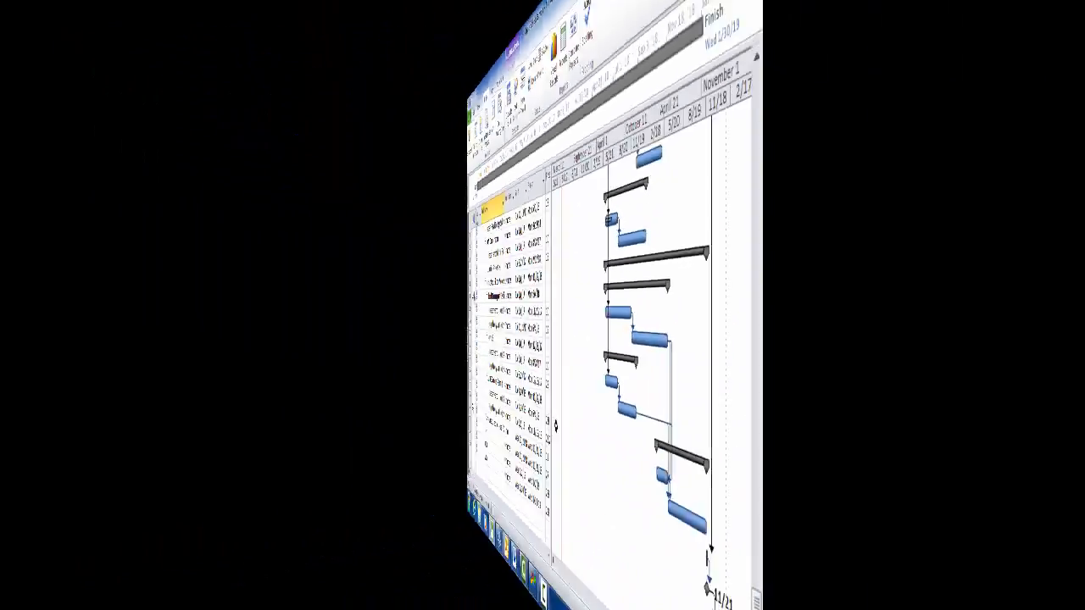